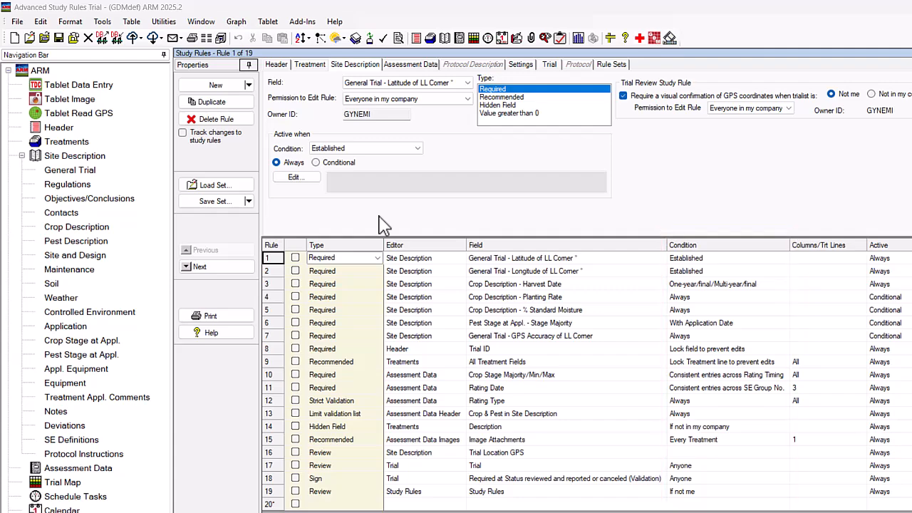
Examine the trial status conditions available for the Latitude of LL Corner and Harvest Date rules.
left_click(418, 148)
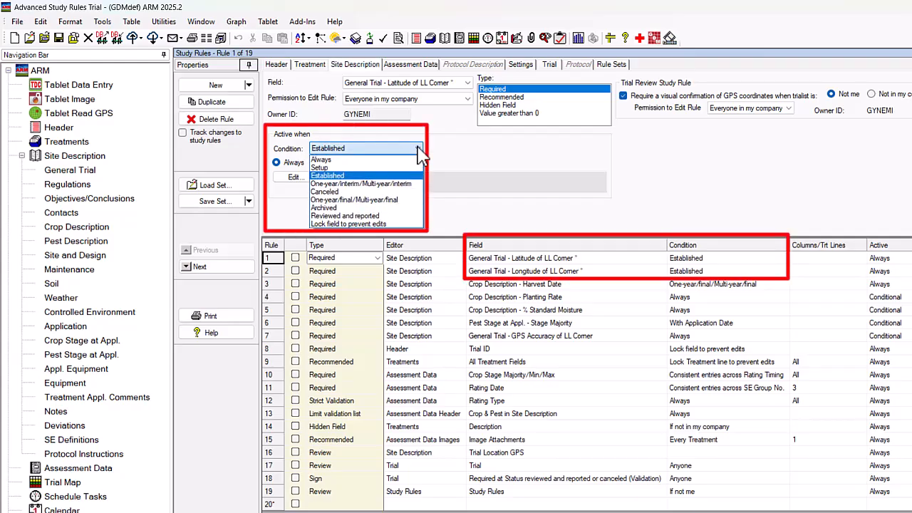
left_click(418, 148)
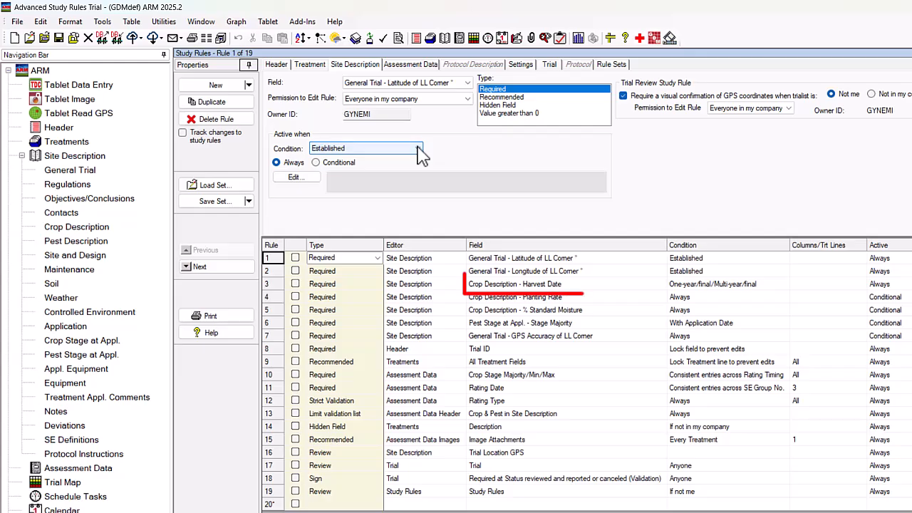
left_click(277, 285)
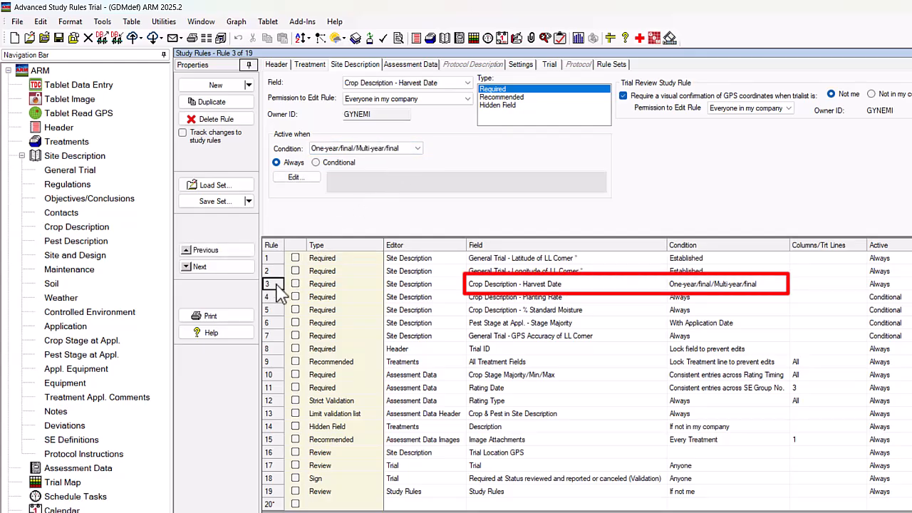
left_click(417, 149)
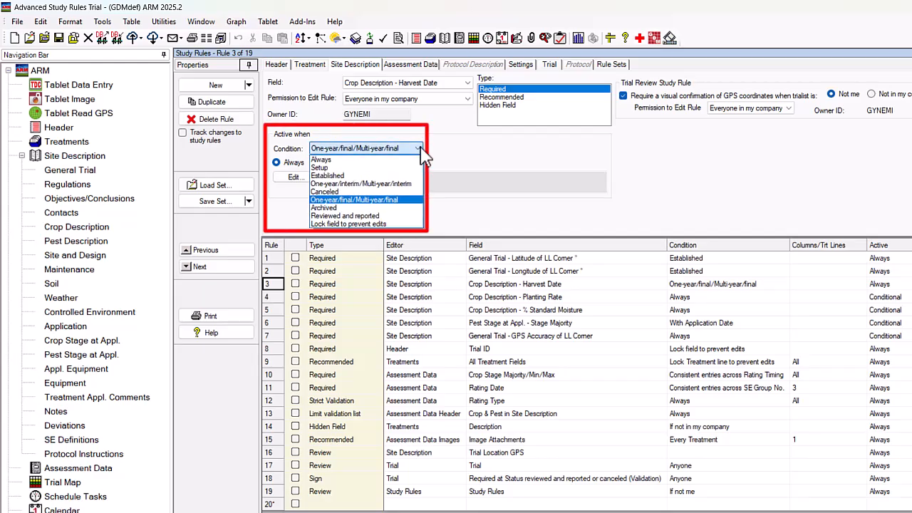
left_click(420, 150)
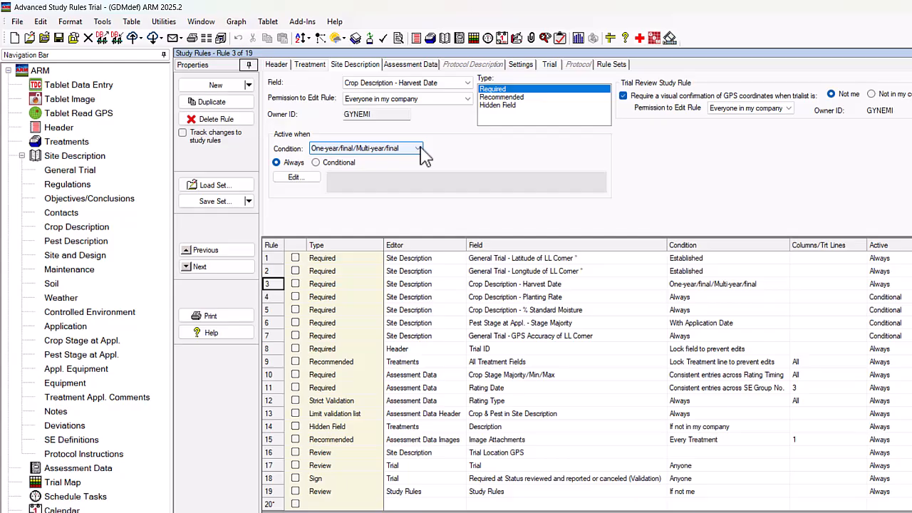
Examine the conditional settings of the Planting Rate and % Standard Moisture rules.
left_click(279, 297)
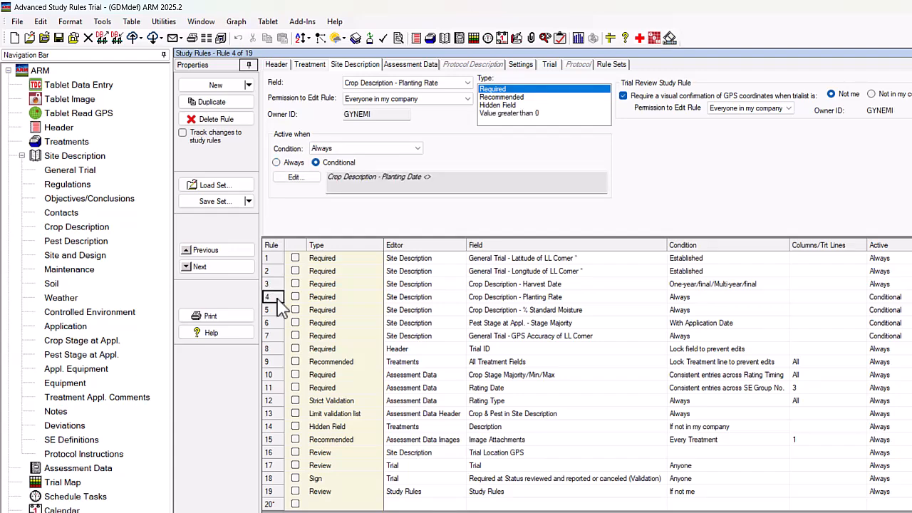
left_click(297, 178)
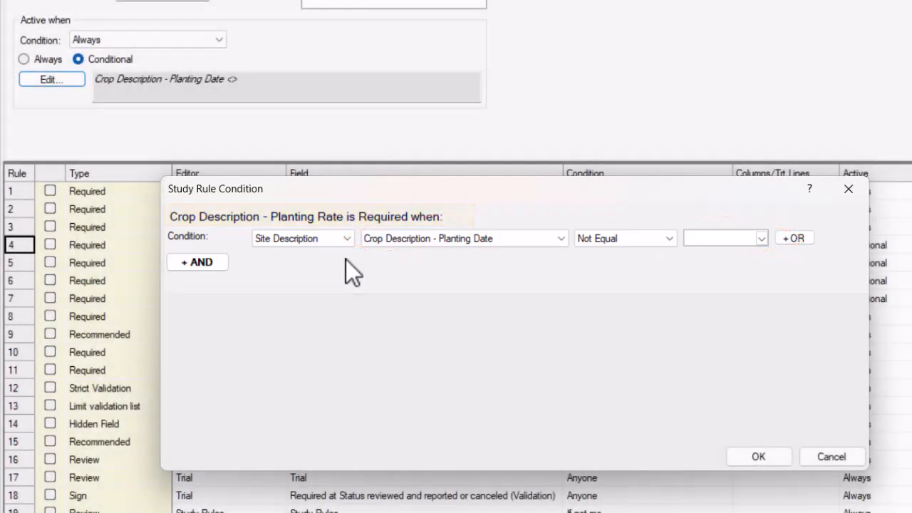
left_click(747, 459)
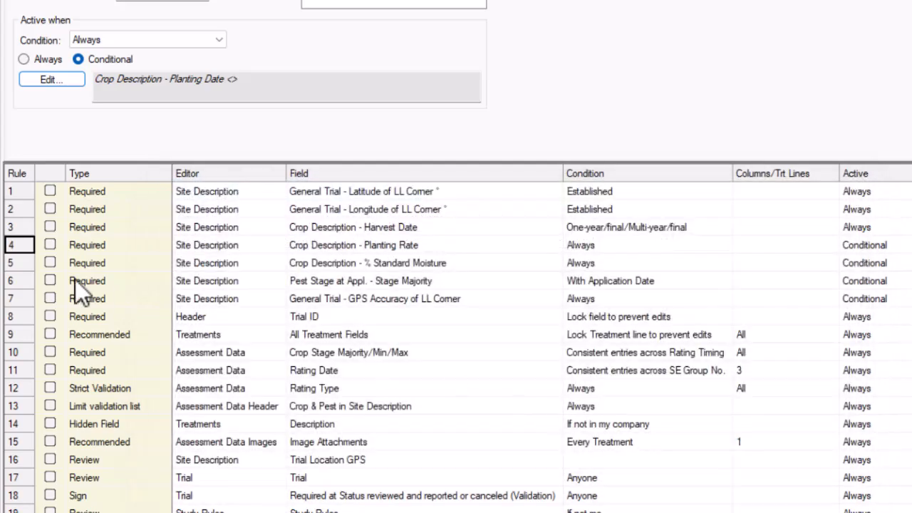
left_click(20, 265)
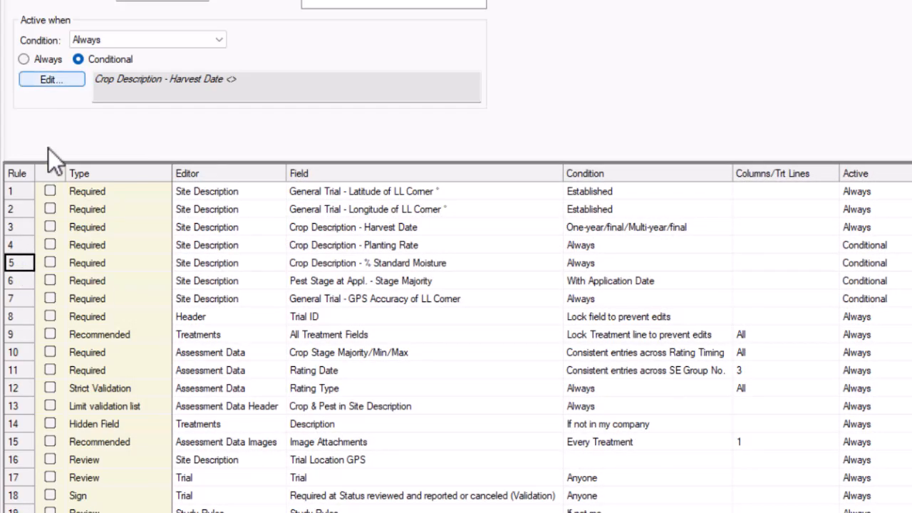
left_click(65, 79)
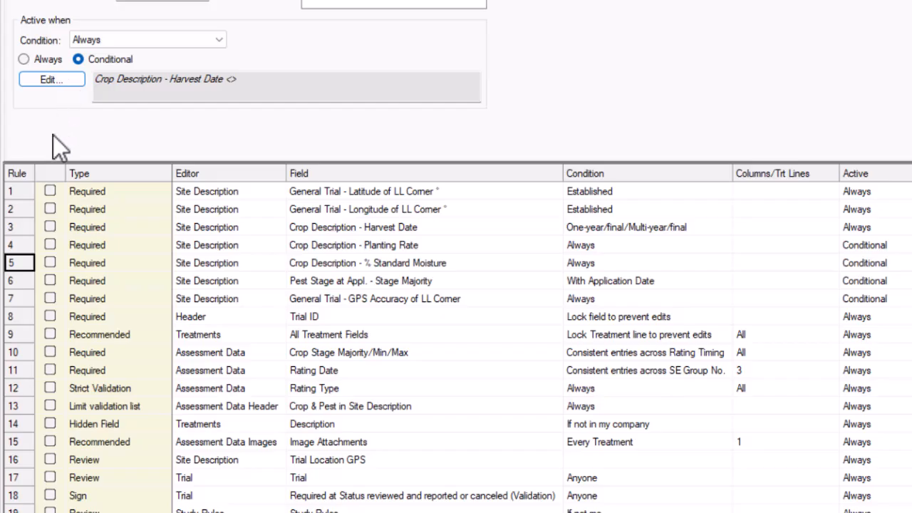
Examine the condition of the Pest Stage at Appl. - Stage Majority rule, including its selected entry in the discipline list.
left_click(23, 284)
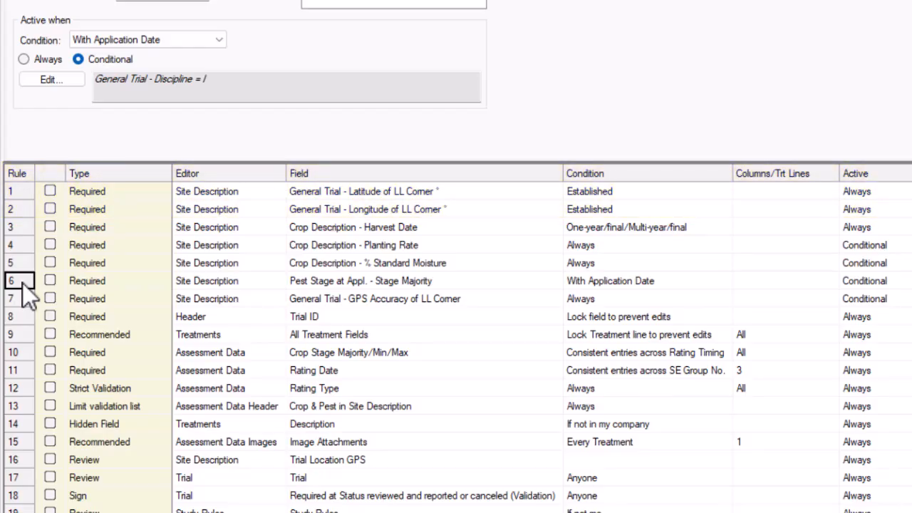
left_click(69, 80)
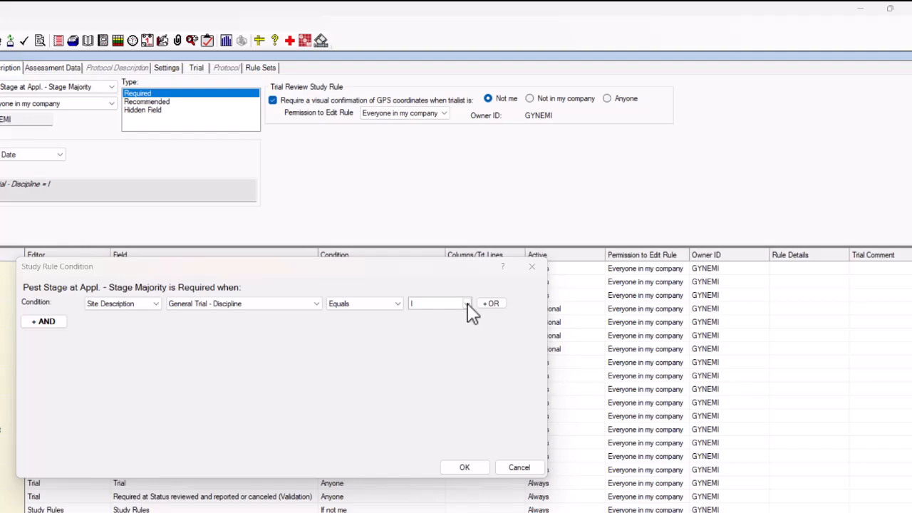
left_click(467, 304)
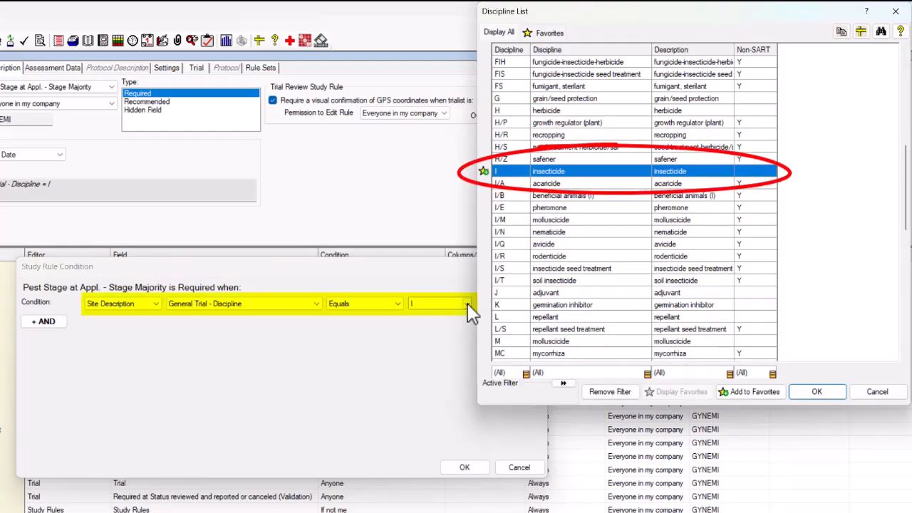
left_click(805, 393)
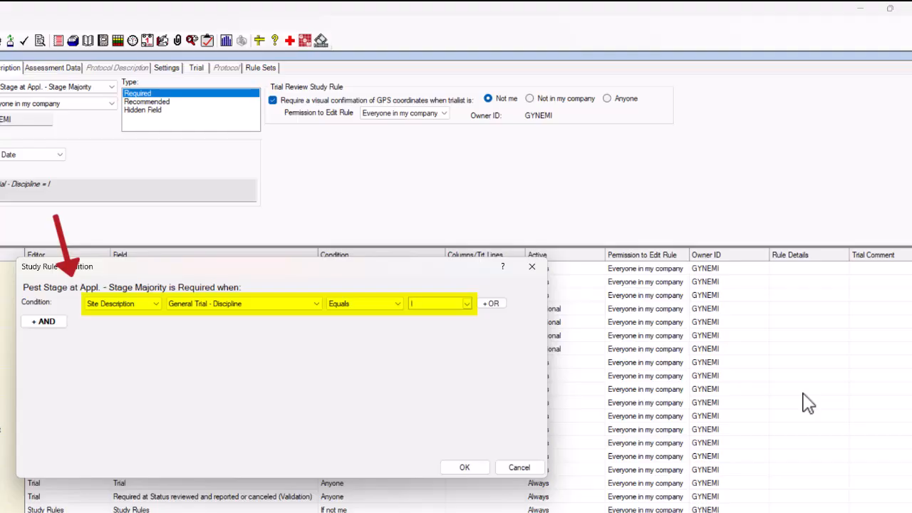
left_click(459, 470)
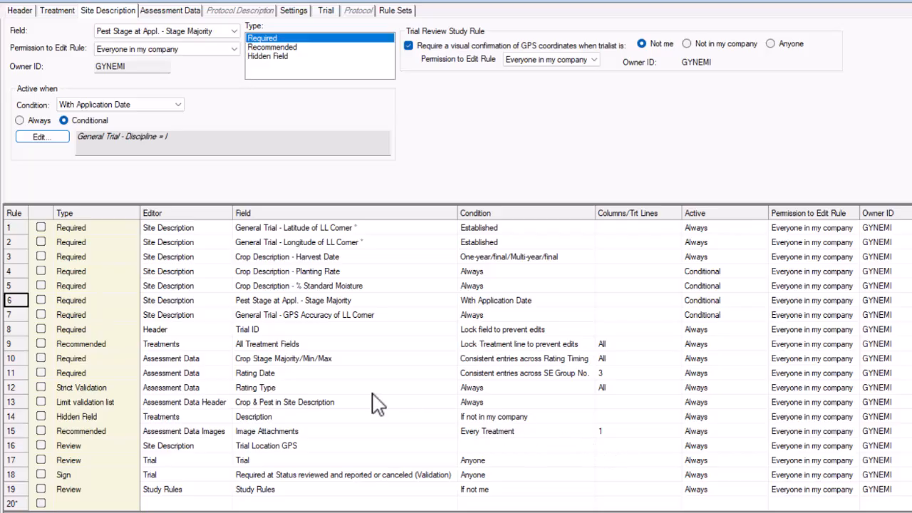
Examine the Site Type conditions that make the GPS Accuracy of LL Corner rule required.
left_click(20, 316)
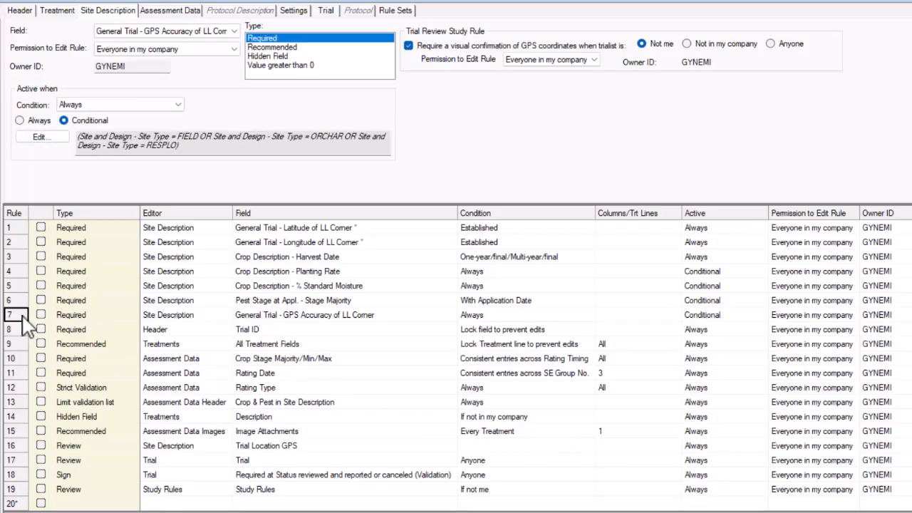
left_click(62, 139)
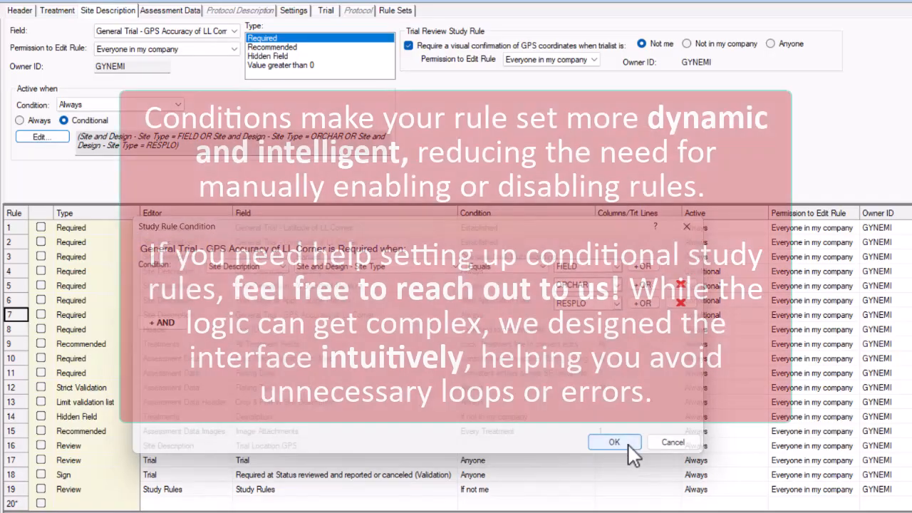
left_click(628, 447)
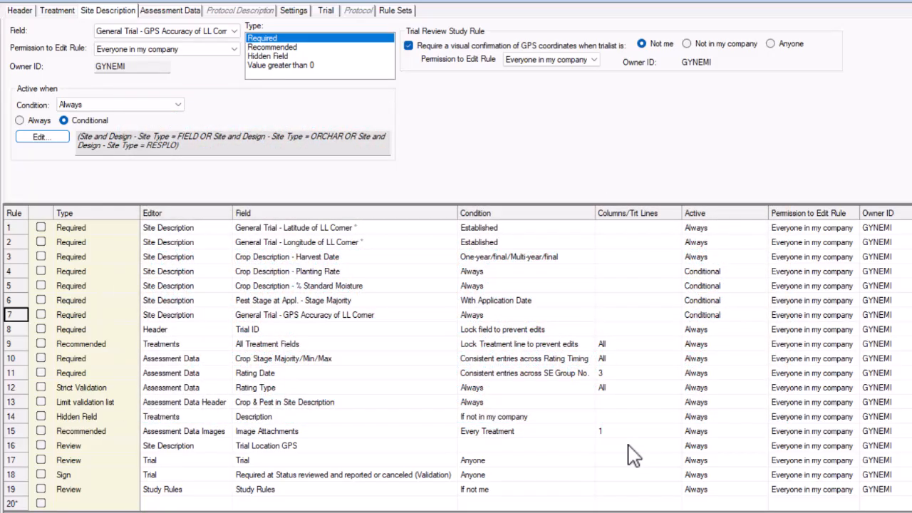
Select the study rule locking the Trial ID, and enter "Trial ID" as the trial's ID in the Header.
left_click(21, 329)
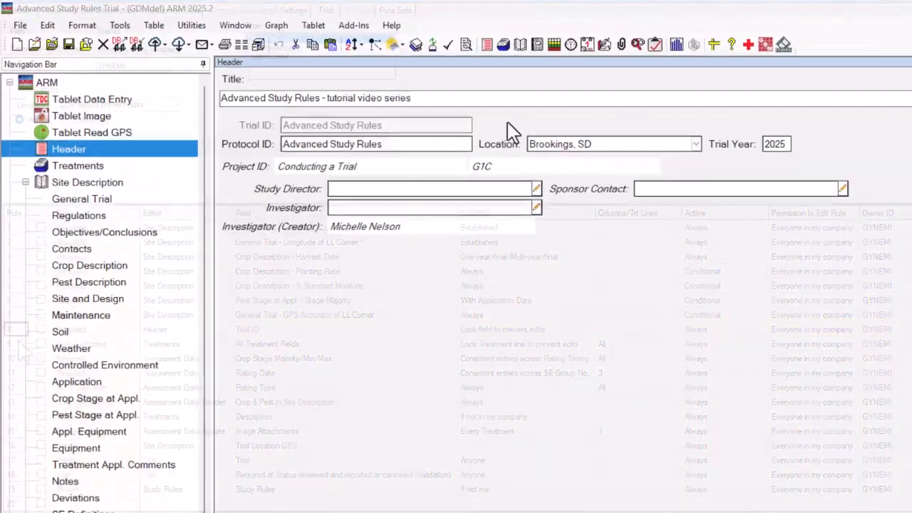
left_click(408, 125)
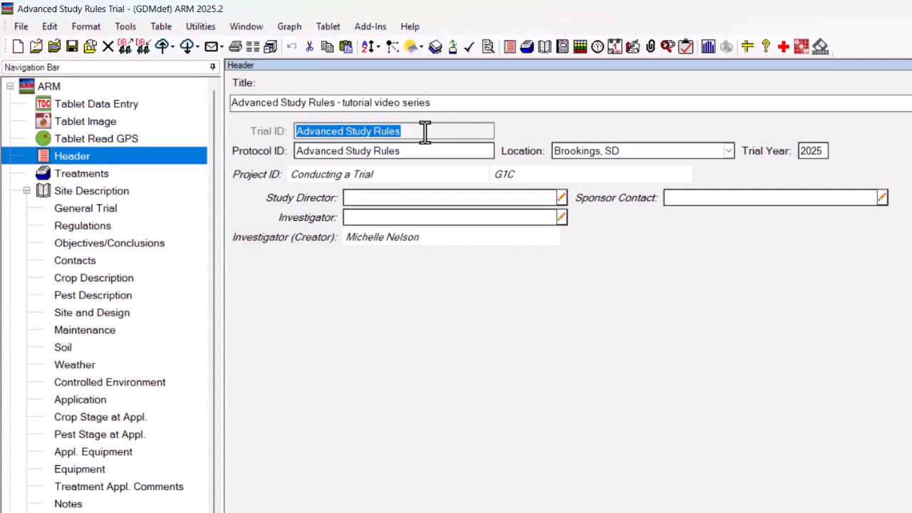
type("Trial ID")
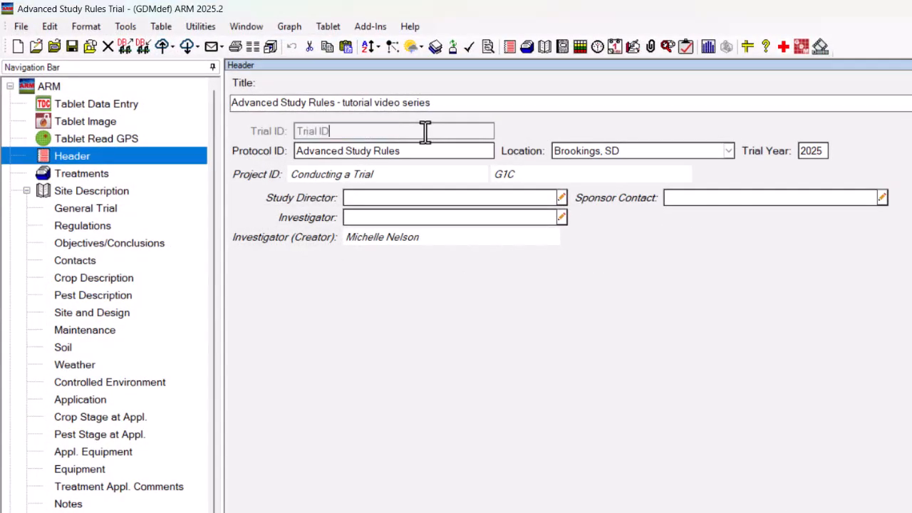
key("Tab")
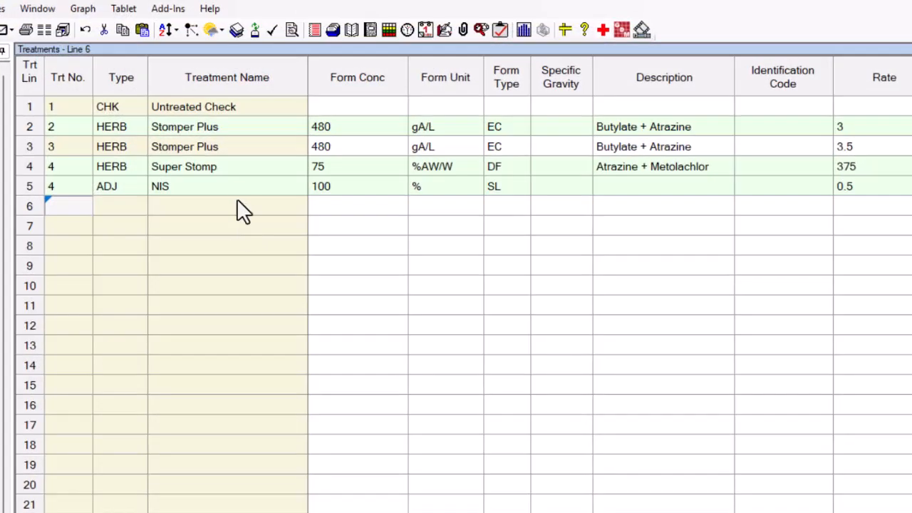
Change the treatment name on treatment line 4 to Stomp King and accept the change to the locked line.
left_click(231, 166)
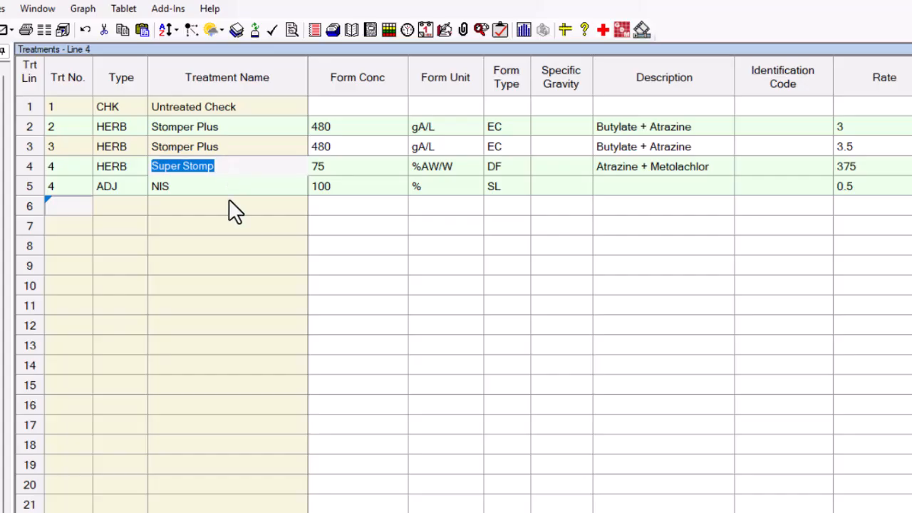
type("Stomp King")
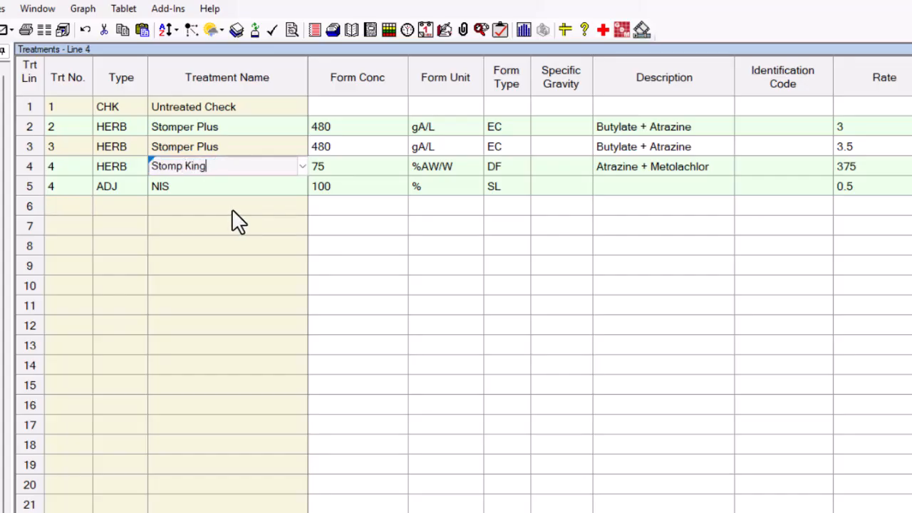
key("Return")
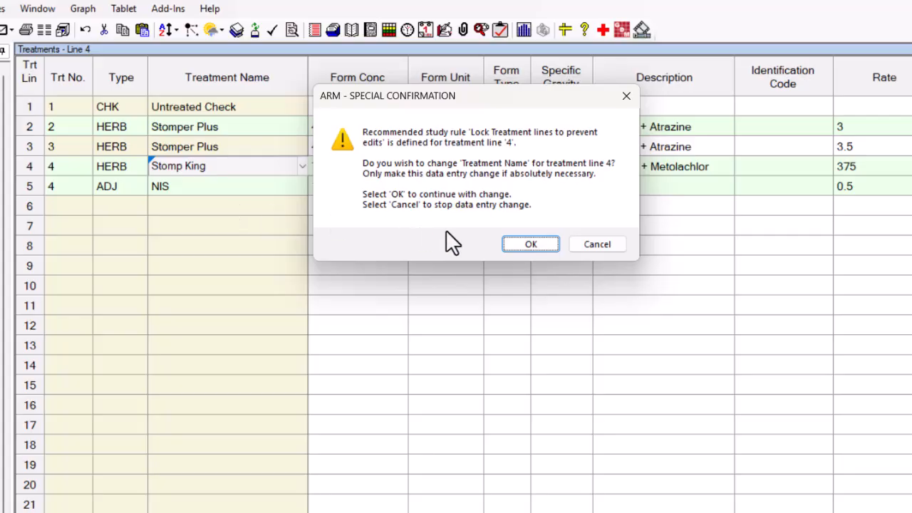
left_click(511, 243)
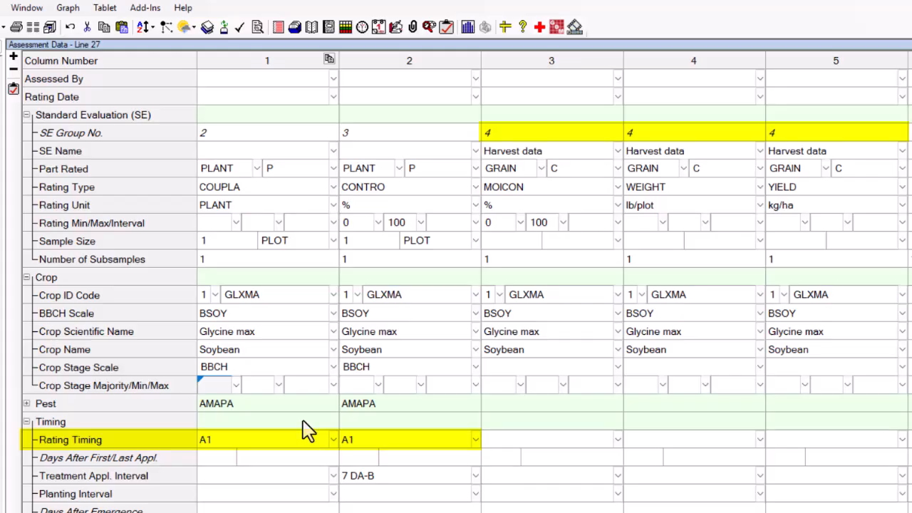
Set the Crop Stage Majority of assessment column 1 to 21, First side shoot visible.
left_click(236, 388)
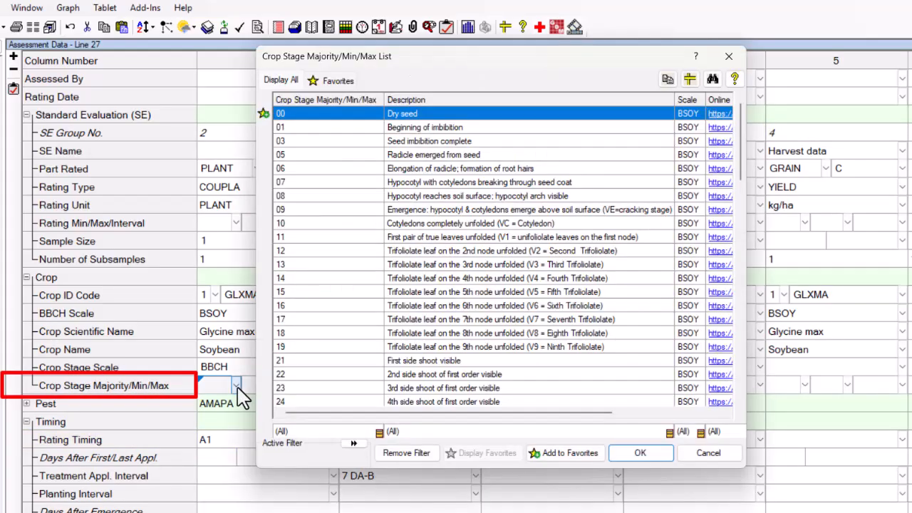
left_click(298, 361)
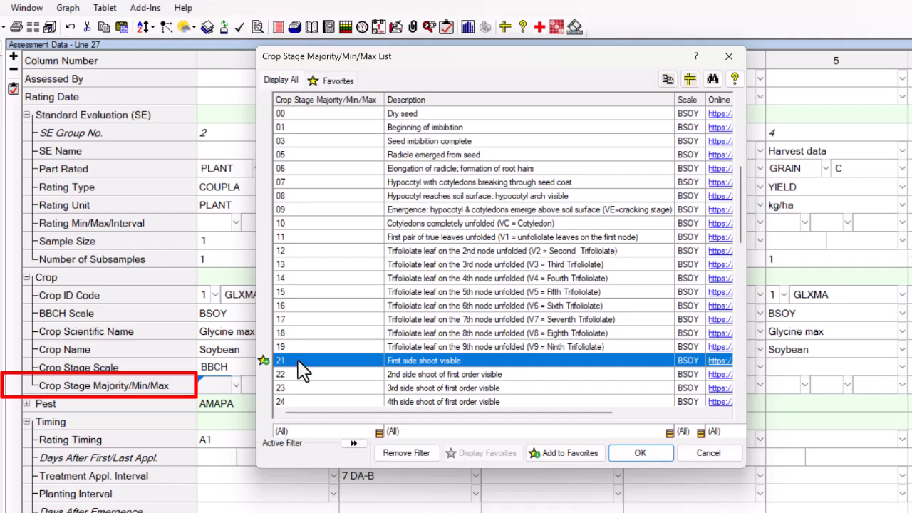
left_click(621, 456)
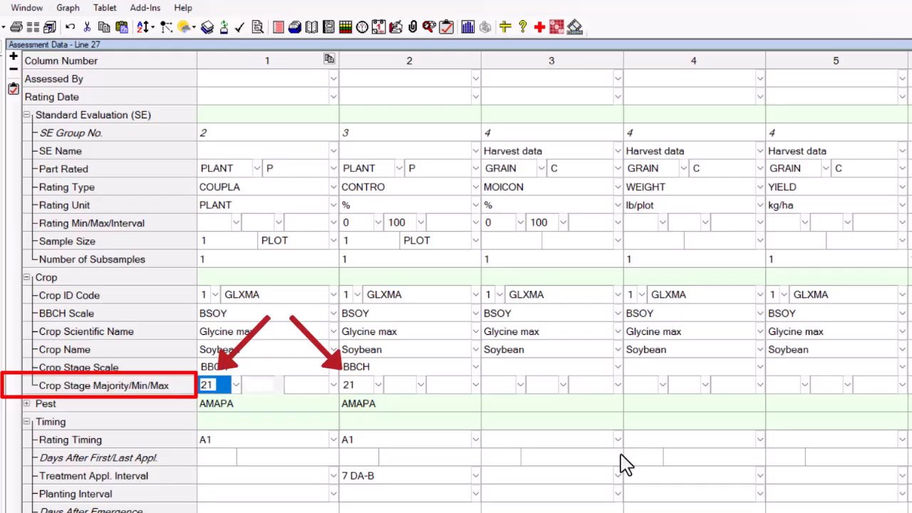
key("Tab")
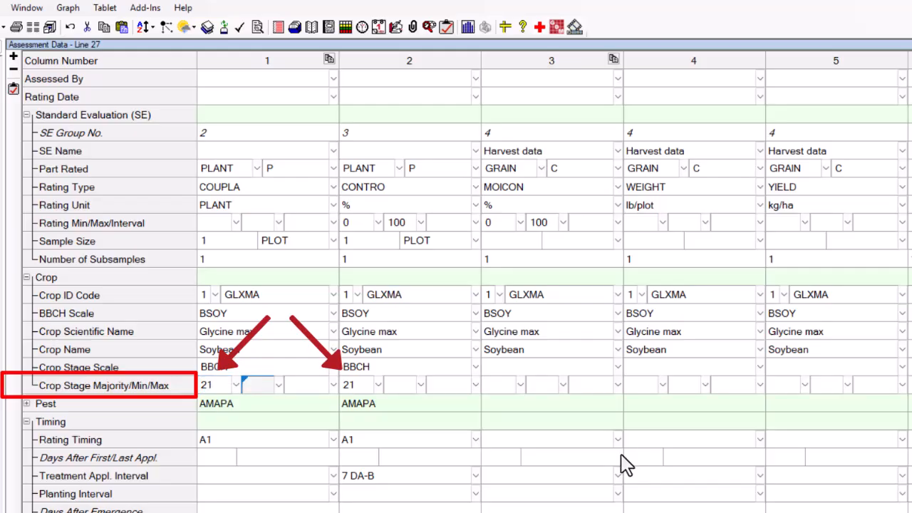
Set the Crop Stage Majority of assessment column 2 to 51 and copy it to all columns with the same Rating Timing.
left_click(379, 385)
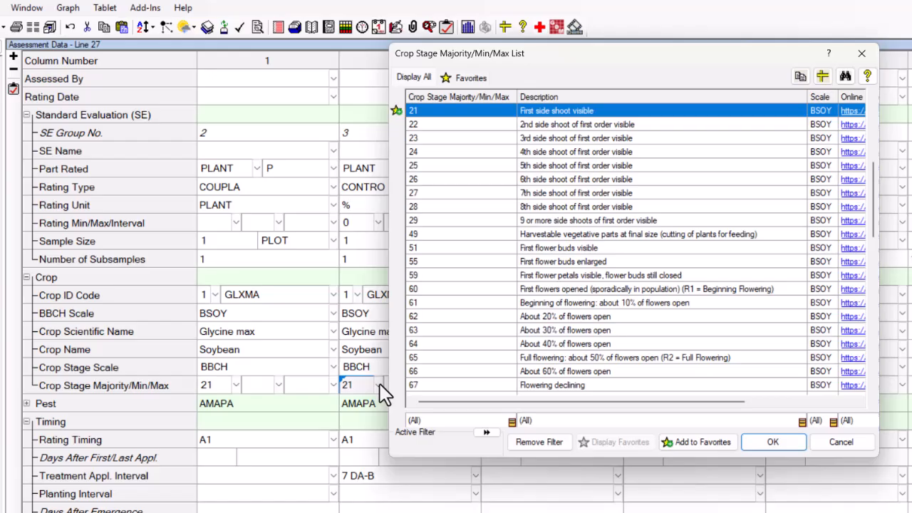
type("51")
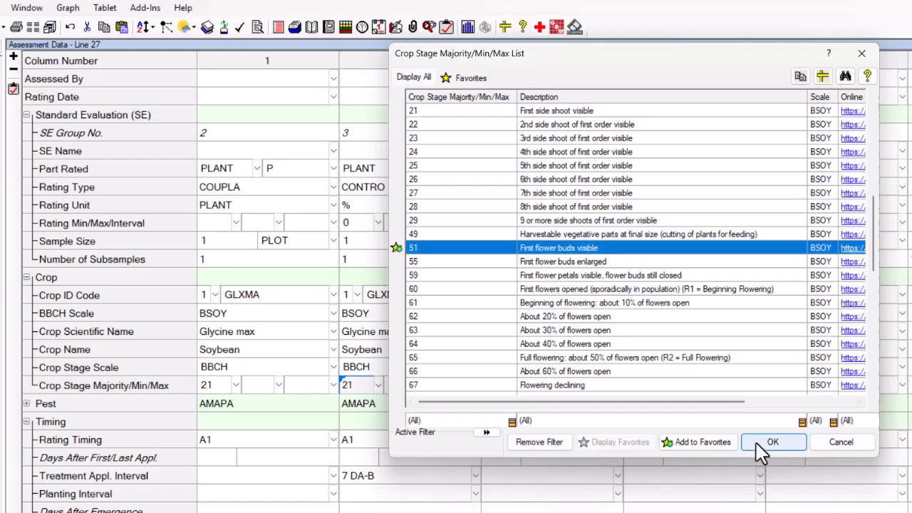
left_click(760, 443)
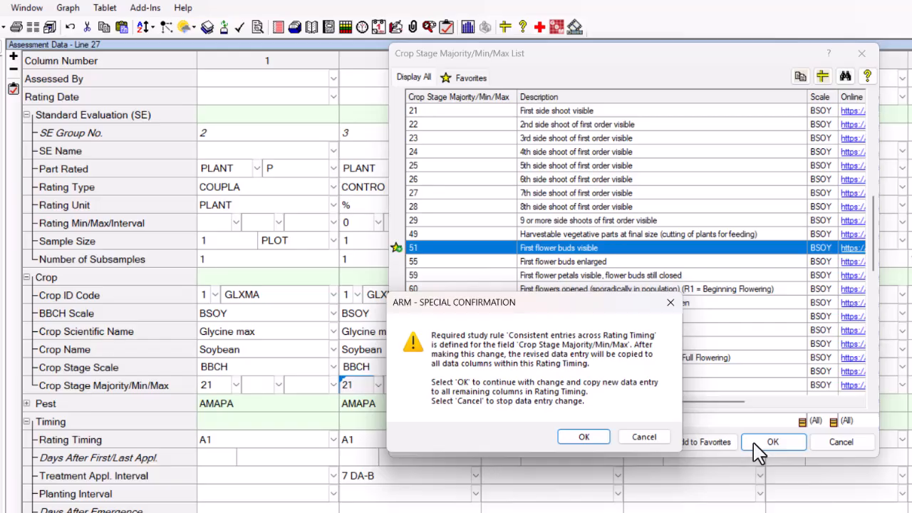
left_click(598, 437)
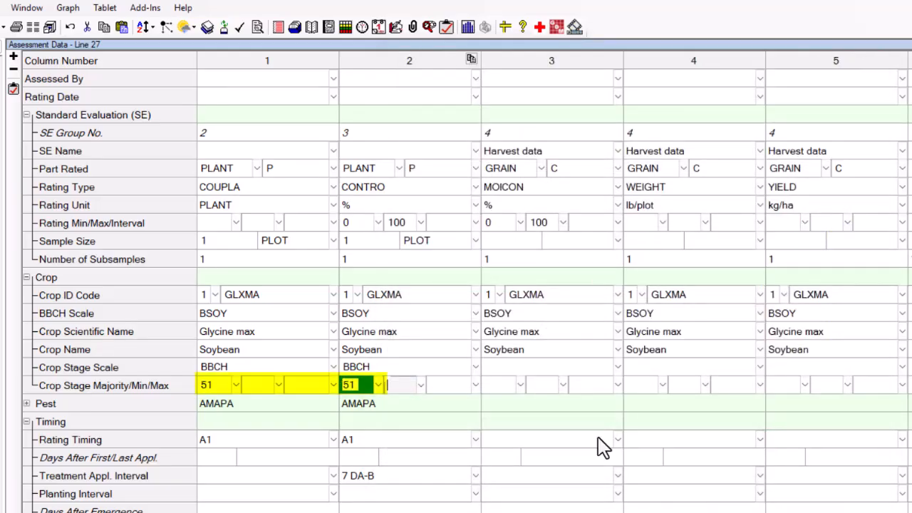
Set the Rating Date of harvest data column 3 to Sep-5-2025.
left_click(617, 97)
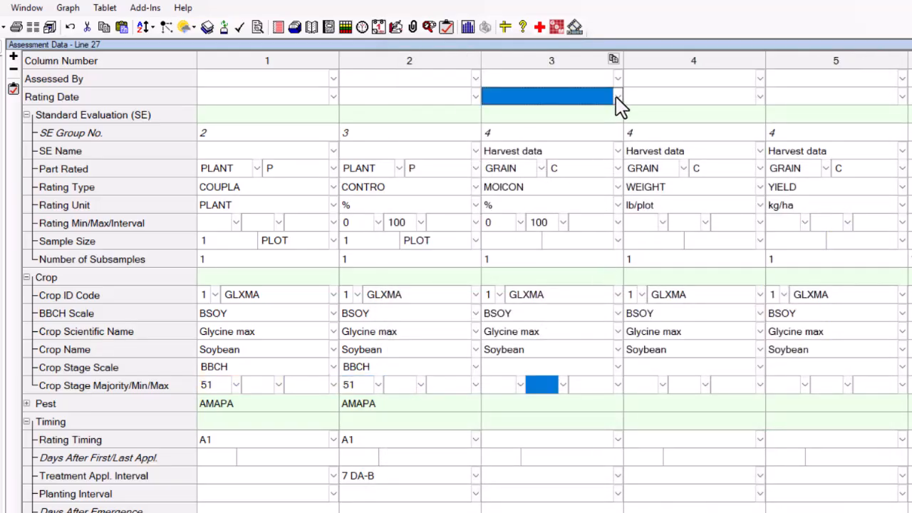
left_click(584, 147)
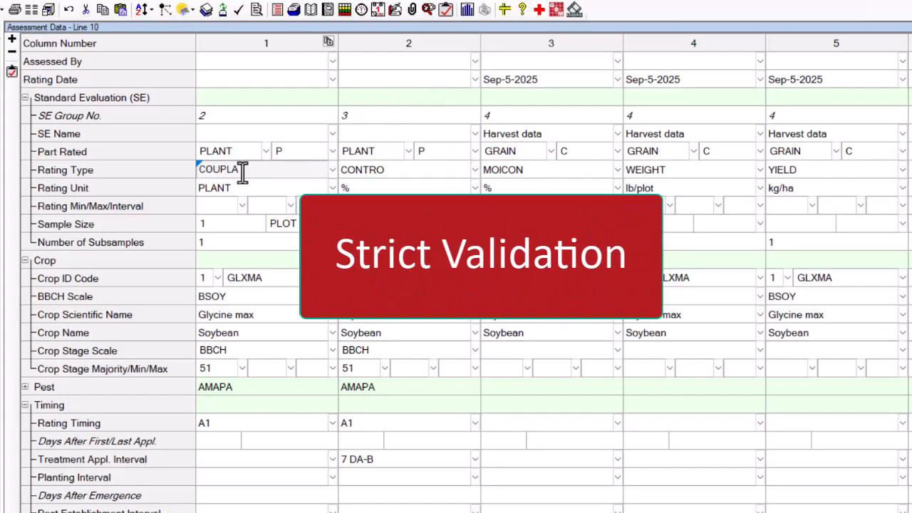
Clear the Rating Type of assessment column 1 and choose COUPLA from the full rating type list instead of the favorites.
left_click_drag(244, 171, 193, 169)
key("BackSpace")
double_click(265, 170)
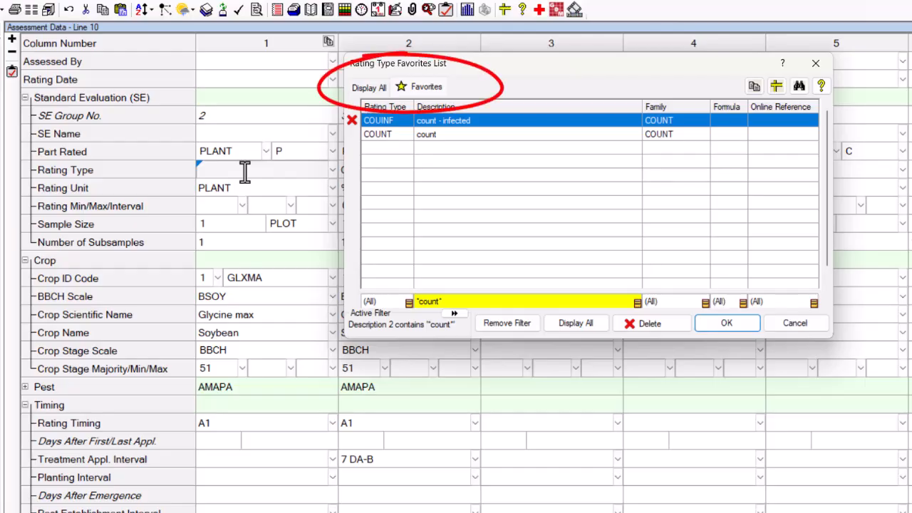
left_click(372, 92)
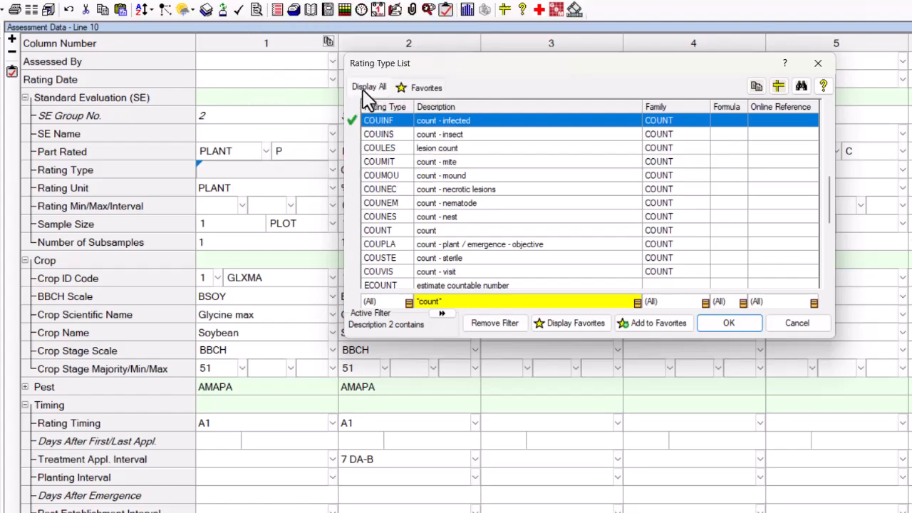
left_click(400, 246)
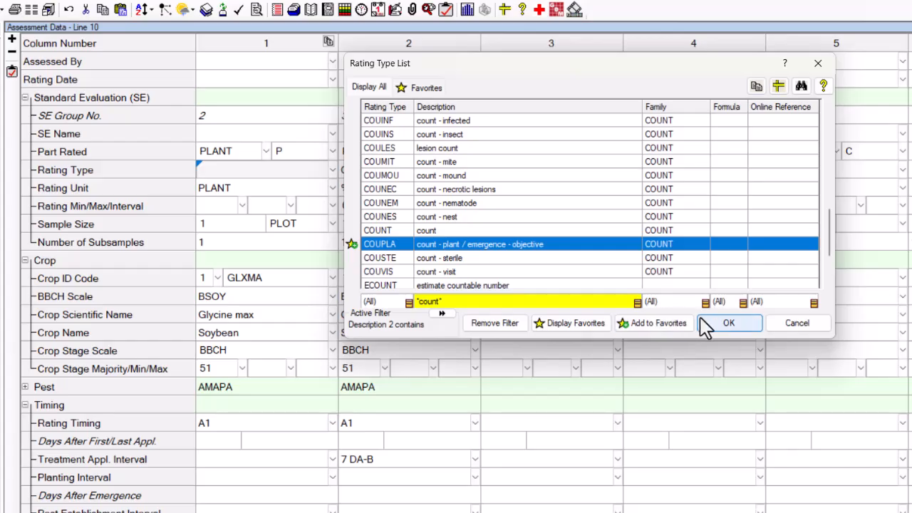
left_click(727, 324)
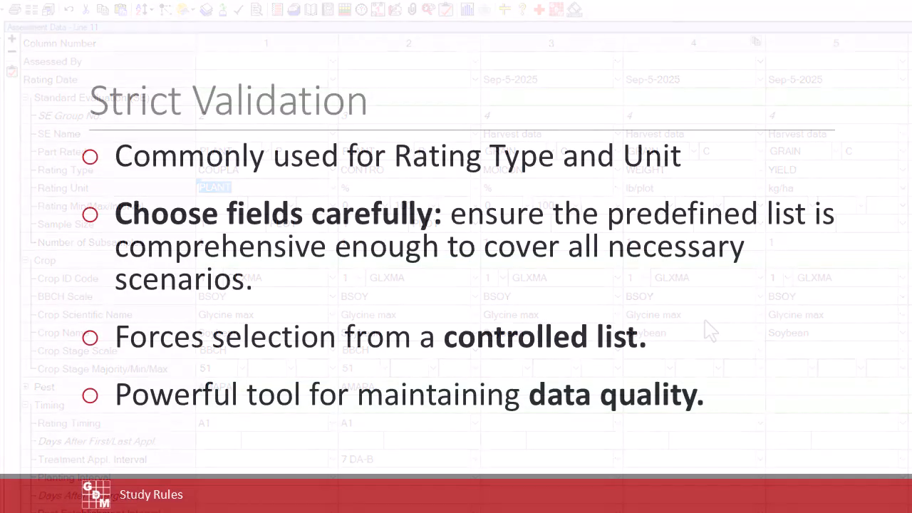